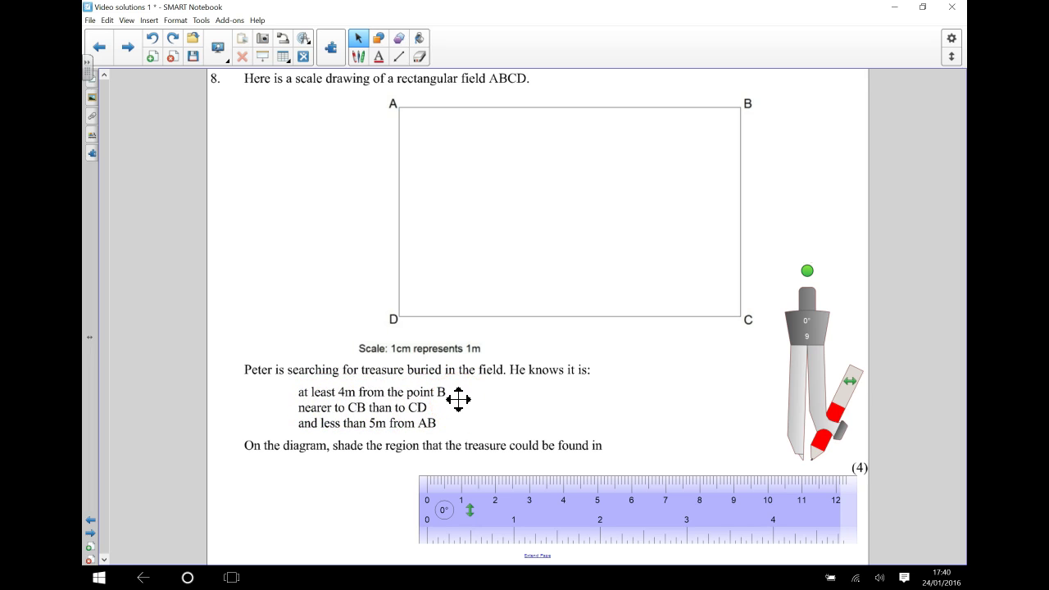
Open the compass to 4 cm, set its needle on corner B and swing a red arc across the rectangle.
{"action": "left_click", "coordinate": [812, 329]}
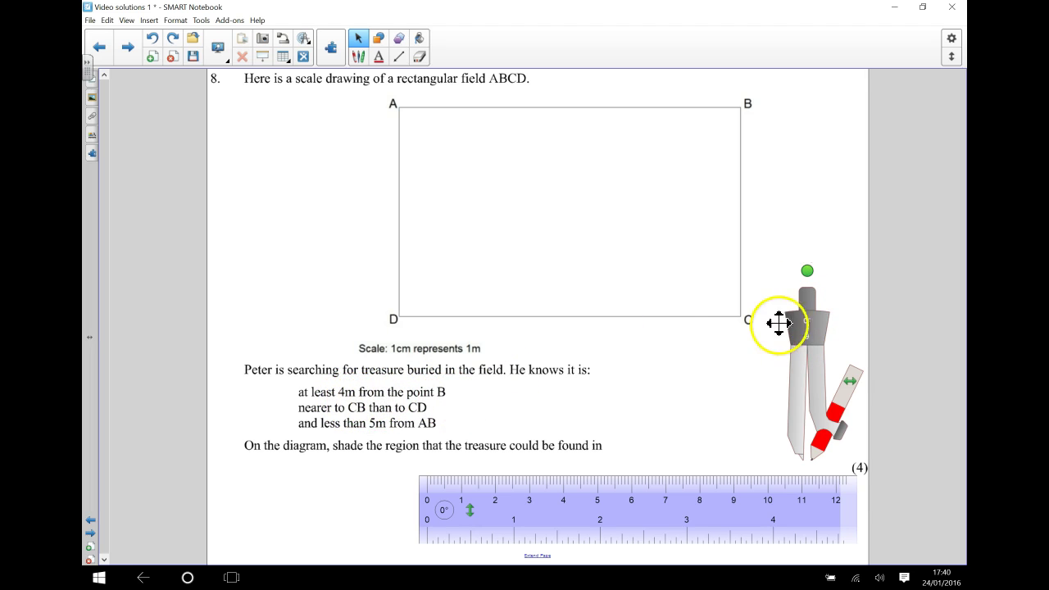
{"action": "left_click_drag", "start_coordinate": [807, 328], "coordinate": [435, 338]}
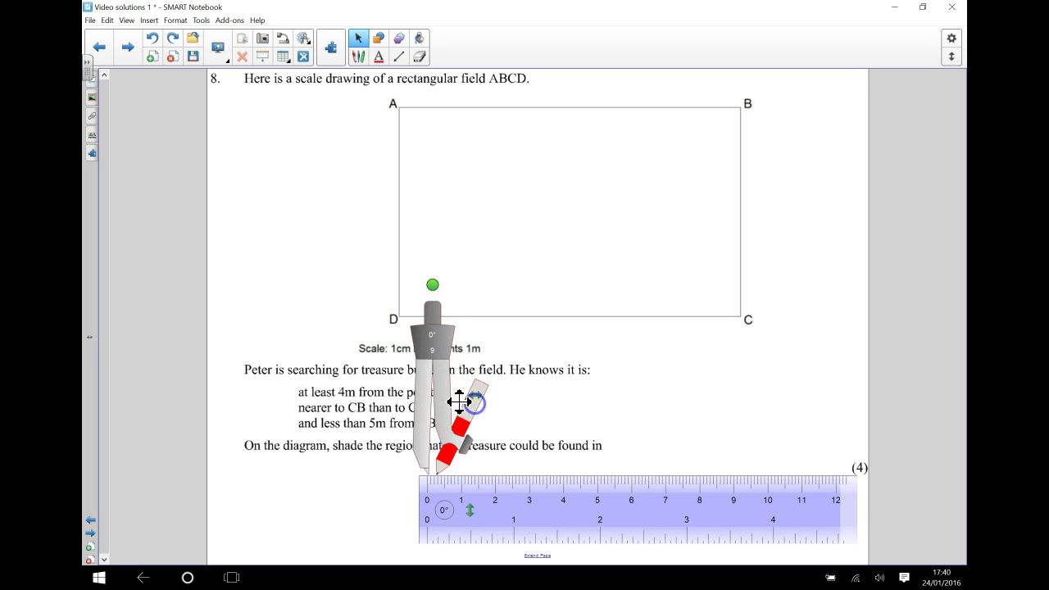
{"action": "mouse_move", "coordinate": [476, 404]}
{"action": "left_mouse_down"}
{"action": "mouse_move", "coordinate": [445, 405]}
{"action": "mouse_move", "coordinate": [550, 406]}
{"action": "mouse_move", "coordinate": [534, 402]}
{"action": "left_mouse_up"}
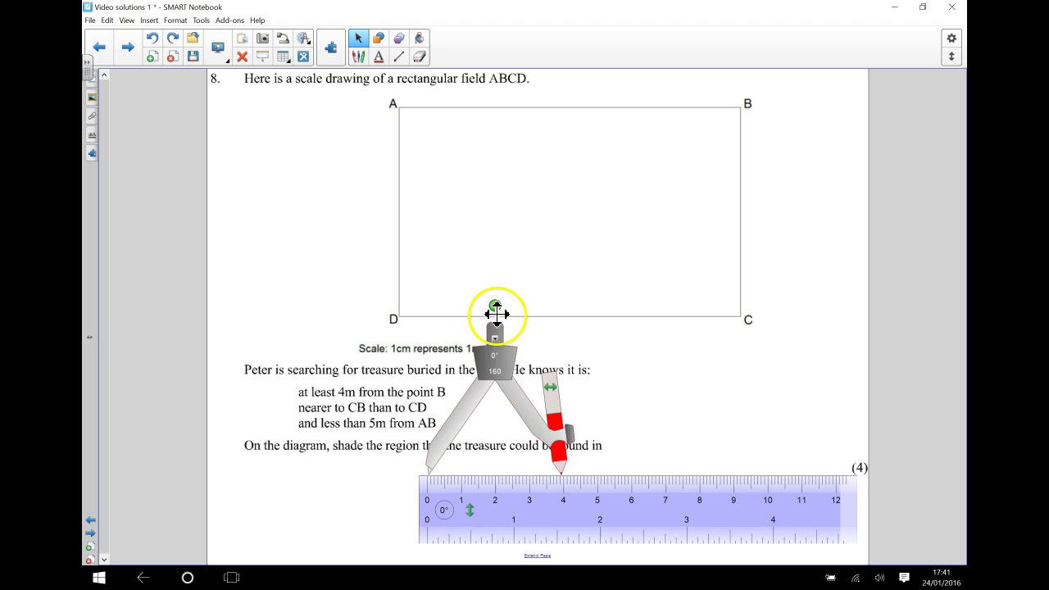
{"action": "mouse_move", "coordinate": [495, 307]}
{"action": "left_mouse_down"}
{"action": "mouse_move", "coordinate": [612, 216]}
{"action": "mouse_move", "coordinate": [667, 251]}
{"action": "mouse_move", "coordinate": [726, 366]}
{"action": "left_mouse_up"}
{"action": "mouse_move", "coordinate": [680, 393]}
{"action": "left_mouse_down"}
{"action": "mouse_move", "coordinate": [806, 202]}
{"action": "mouse_move", "coordinate": [857, 207]}
{"action": "mouse_move", "coordinate": [791, 332]}
{"action": "mouse_move", "coordinate": [768, 351]}
{"action": "mouse_move", "coordinate": [791, 230]}
{"action": "left_mouse_up"}
{"action": "mouse_move", "coordinate": [695, 226]}
{"action": "left_mouse_down"}
{"action": "mouse_move", "coordinate": [730, 241]}
{"action": "mouse_move", "coordinate": [811, 226]}
{"action": "mouse_move", "coordinate": [726, 248]}
{"action": "mouse_move", "coordinate": [691, 227]}
{"action": "mouse_move", "coordinate": [677, 204]}
{"action": "mouse_move", "coordinate": [663, 204]}
{"action": "mouse_move", "coordinate": [648, 169]}
{"action": "mouse_move", "coordinate": [647, 106]}
{"action": "mouse_move", "coordinate": [644, 194]}
{"action": "mouse_move", "coordinate": [631, 183]}
{"action": "mouse_move", "coordinate": [644, 188]}
{"action": "mouse_move", "coordinate": [662, 370]}
{"action": "mouse_move", "coordinate": [762, 464]}
{"action": "left_mouse_up"}
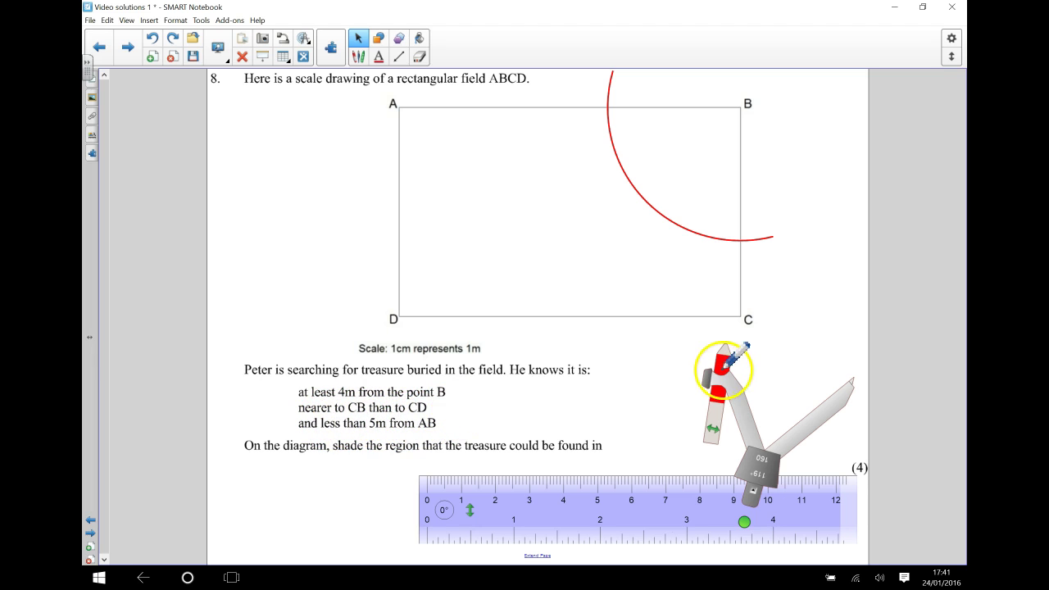
Switch the compass to green and arc from corner C to mark points on sides CB and DC.
{"action": "left_click", "coordinate": [359, 54]}
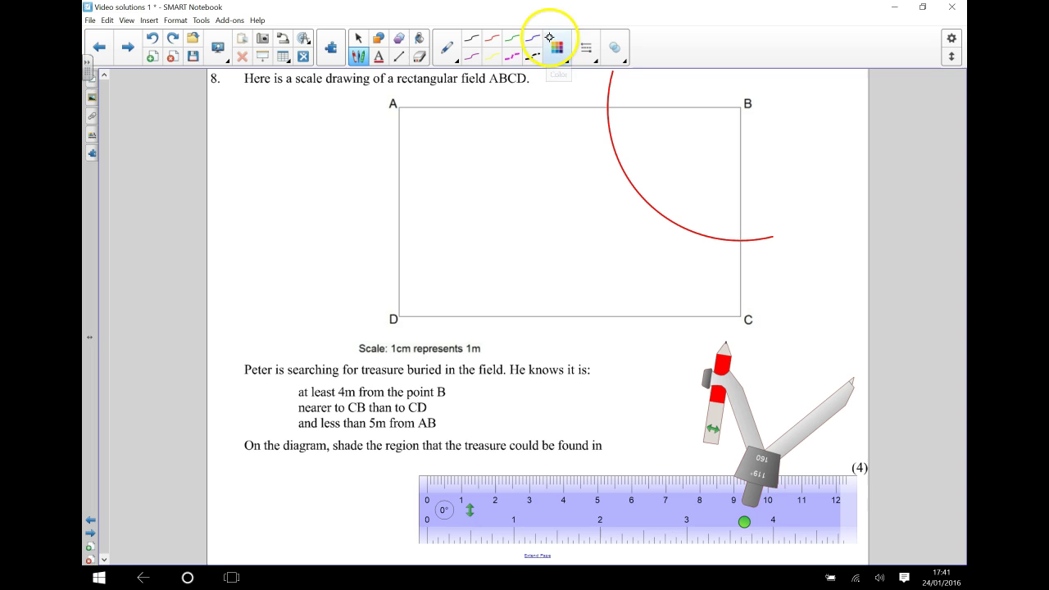
{"action": "left_click", "coordinate": [512, 40]}
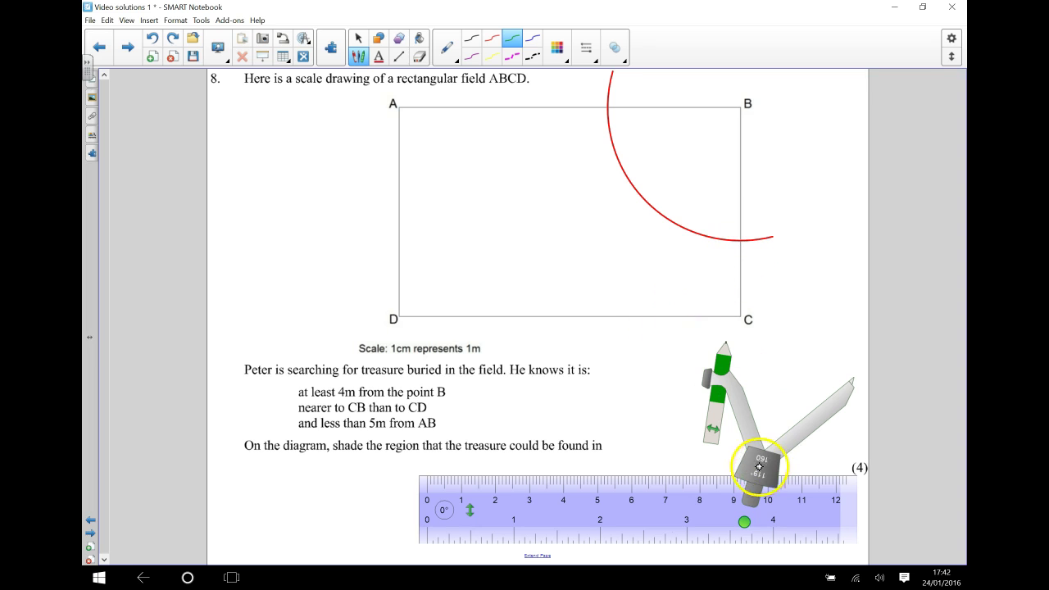
{"action": "mouse_move", "coordinate": [759, 466]}
{"action": "left_mouse_down"}
{"action": "mouse_move", "coordinate": [661, 421]}
{"action": "mouse_move", "coordinate": [648, 398]}
{"action": "mouse_move", "coordinate": [643, 407]}
{"action": "left_mouse_up"}
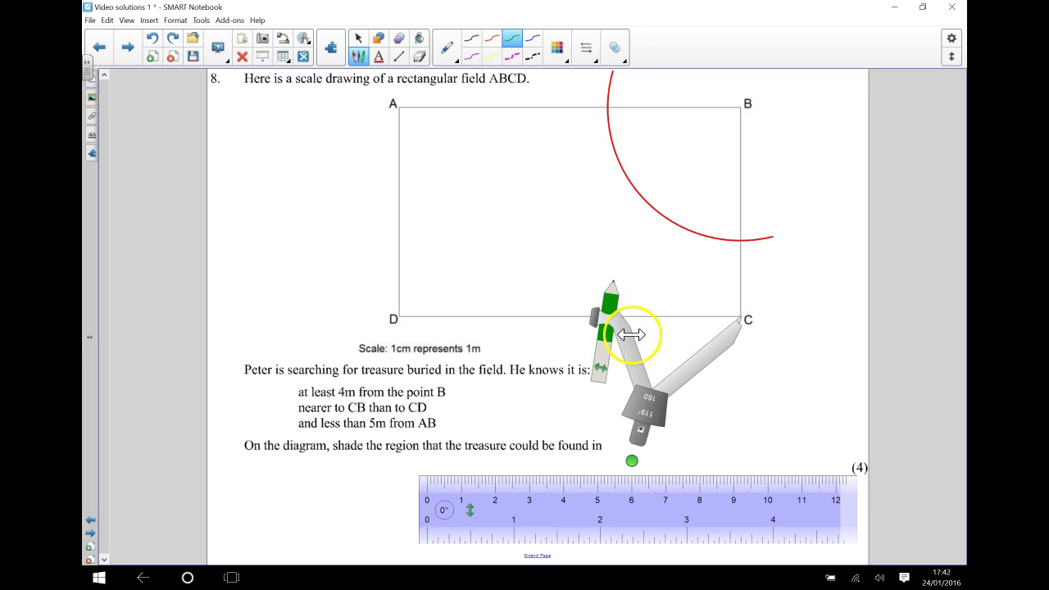
{"action": "mouse_move", "coordinate": [631, 334]}
{"action": "left_mouse_down"}
{"action": "mouse_move", "coordinate": [667, 331]}
{"action": "mouse_move", "coordinate": [680, 283]}
{"action": "mouse_move", "coordinate": [754, 235]}
{"action": "mouse_move", "coordinate": [733, 239]}
{"action": "mouse_move", "coordinate": [675, 289]}
{"action": "mouse_move", "coordinate": [656, 323]}
{"action": "mouse_move", "coordinate": [670, 360]}
{"action": "left_mouse_up"}
{"action": "left_click_drag", "start_coordinate": [749, 442], "coordinate": [660, 449]}
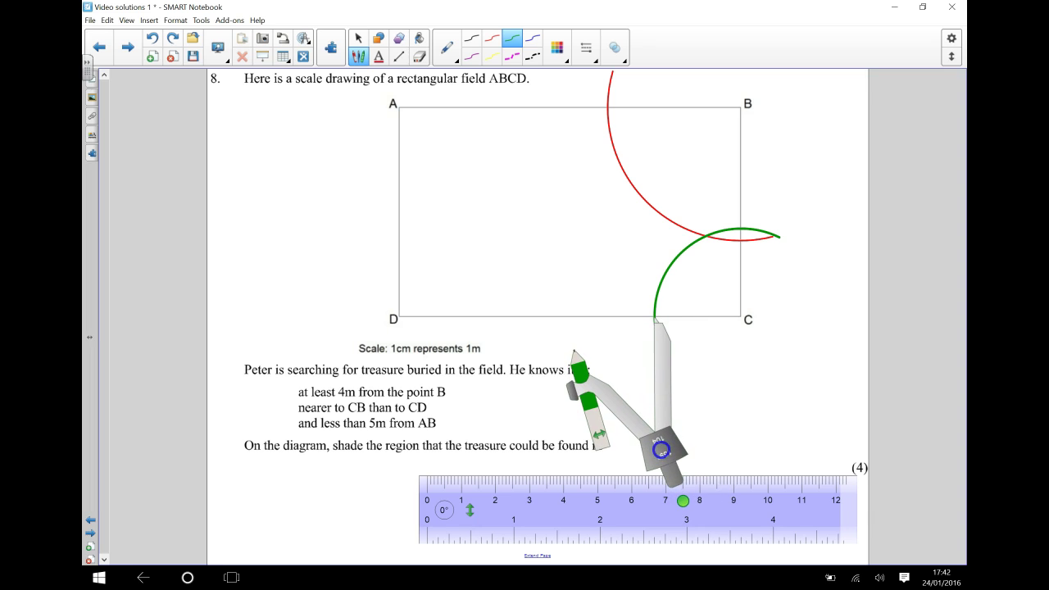
{"action": "left_click_drag", "start_coordinate": [683, 500], "coordinate": [509, 379]}
Draw two crossing green arcs inside the rectangle from the points on DC and CB.
{"action": "mouse_move", "coordinate": [581, 262]}
{"action": "left_mouse_down"}
{"action": "mouse_move", "coordinate": [616, 214]}
{"action": "mouse_move", "coordinate": [631, 214]}
{"action": "mouse_move", "coordinate": [582, 265]}
{"action": "mouse_move", "coordinate": [569, 311]}
{"action": "mouse_move", "coordinate": [579, 260]}
{"action": "mouse_move", "coordinate": [629, 232]}
{"action": "left_mouse_up"}
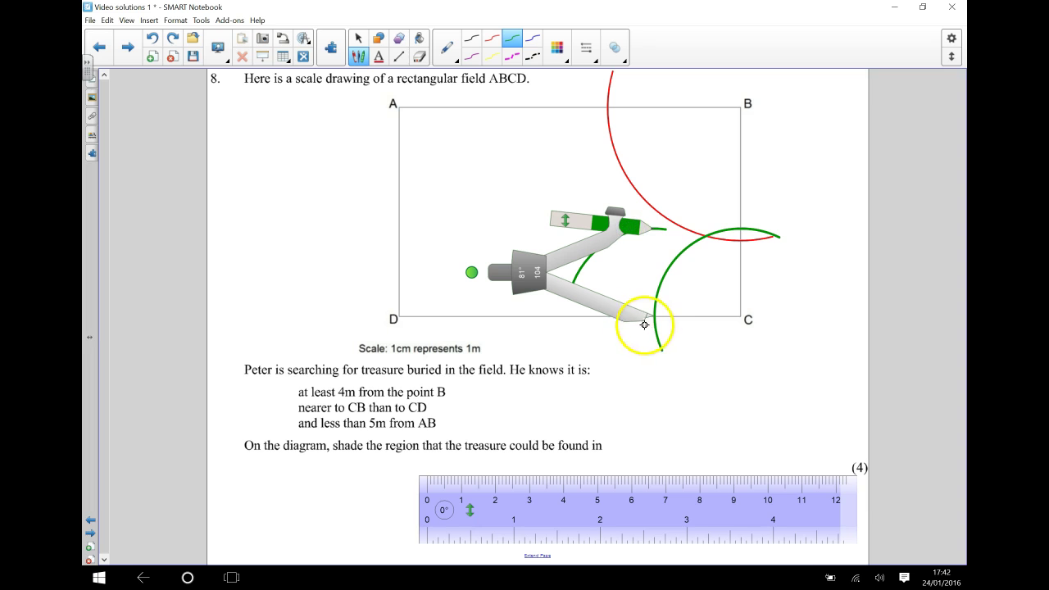
{"action": "mouse_move", "coordinate": [629, 319]}
{"action": "left_mouse_down"}
{"action": "mouse_move", "coordinate": [708, 224]}
{"action": "mouse_move", "coordinate": [719, 229]}
{"action": "mouse_move", "coordinate": [702, 230]}
{"action": "left_mouse_up"}
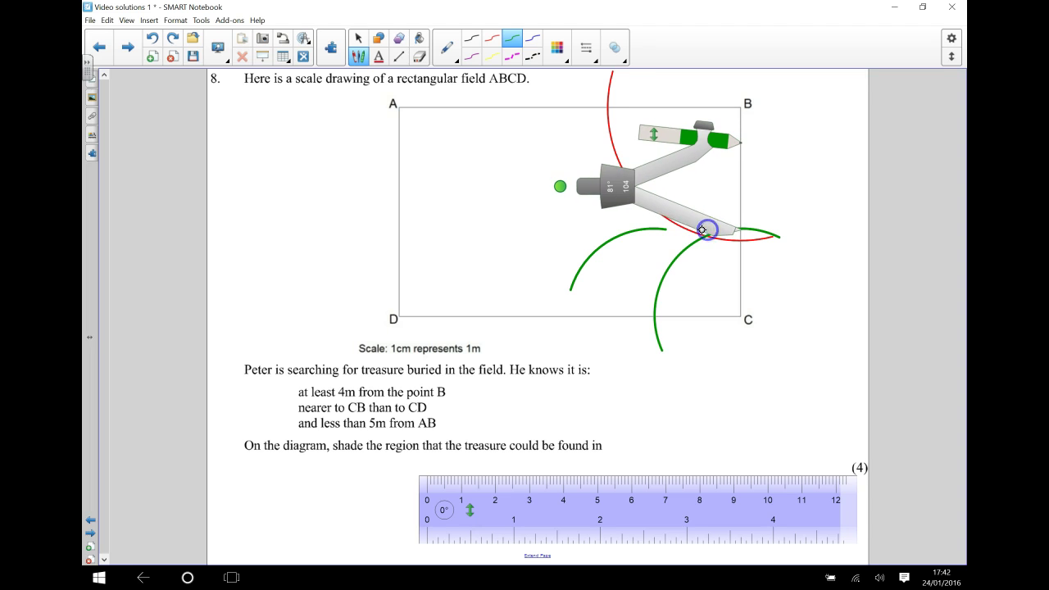
{"action": "mouse_move", "coordinate": [560, 186]}
{"action": "left_mouse_down"}
{"action": "mouse_move", "coordinate": [558, 223]}
{"action": "mouse_move", "coordinate": [618, 330]}
{"action": "mouse_move", "coordinate": [677, 365]}
{"action": "mouse_move", "coordinate": [667, 347]}
{"action": "left_mouse_up"}
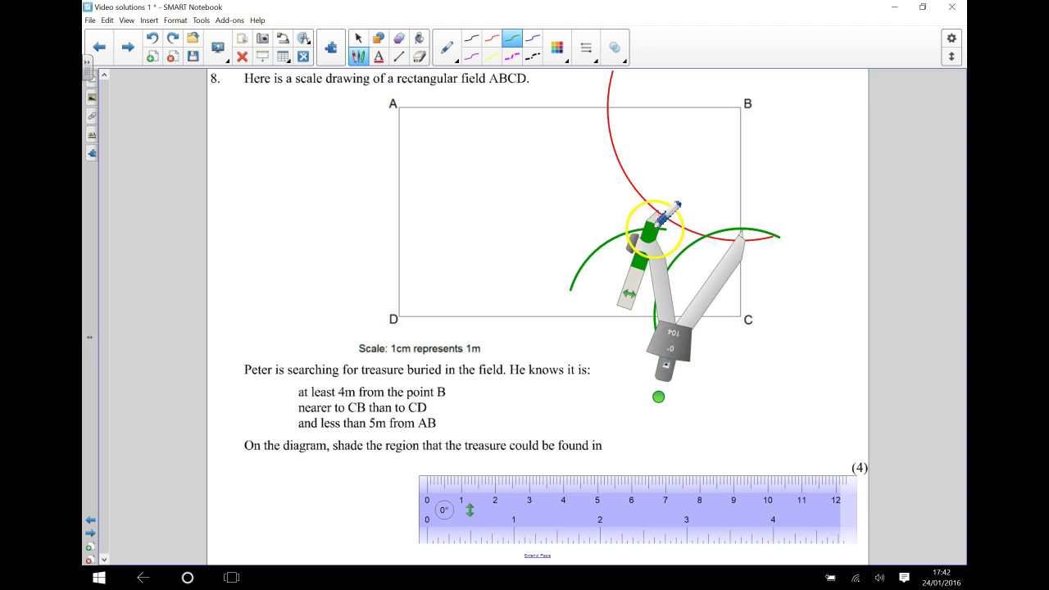
{"action": "mouse_move", "coordinate": [661, 221]}
{"action": "left_mouse_down"}
{"action": "mouse_move", "coordinate": [651, 251]}
{"action": "mouse_move", "coordinate": [642, 230]}
{"action": "mouse_move", "coordinate": [654, 246]}
{"action": "left_mouse_up"}
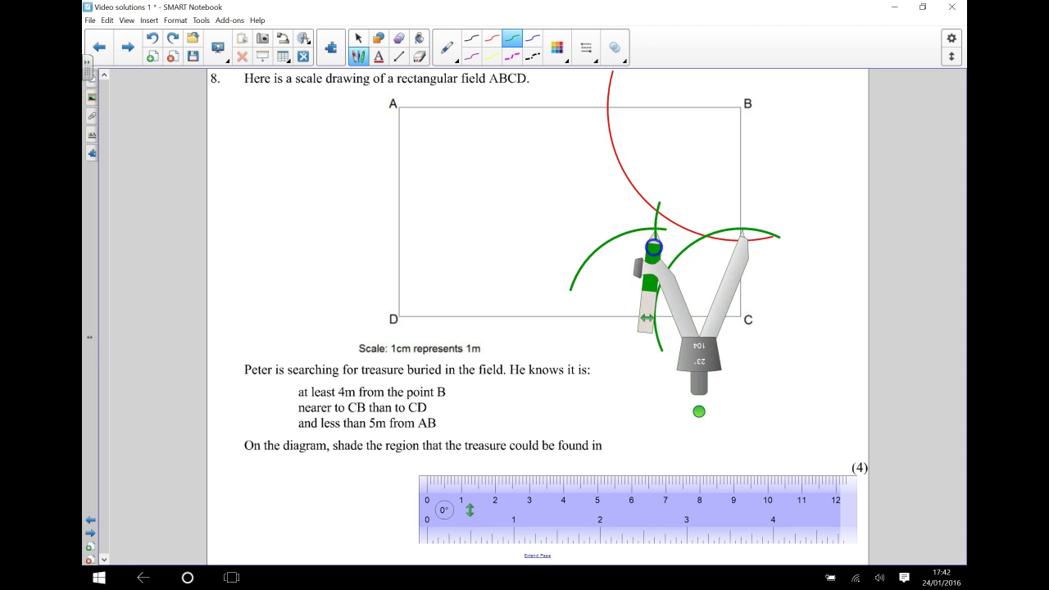
{"action": "left_click_drag", "start_coordinate": [700, 341], "coordinate": [807, 460]}
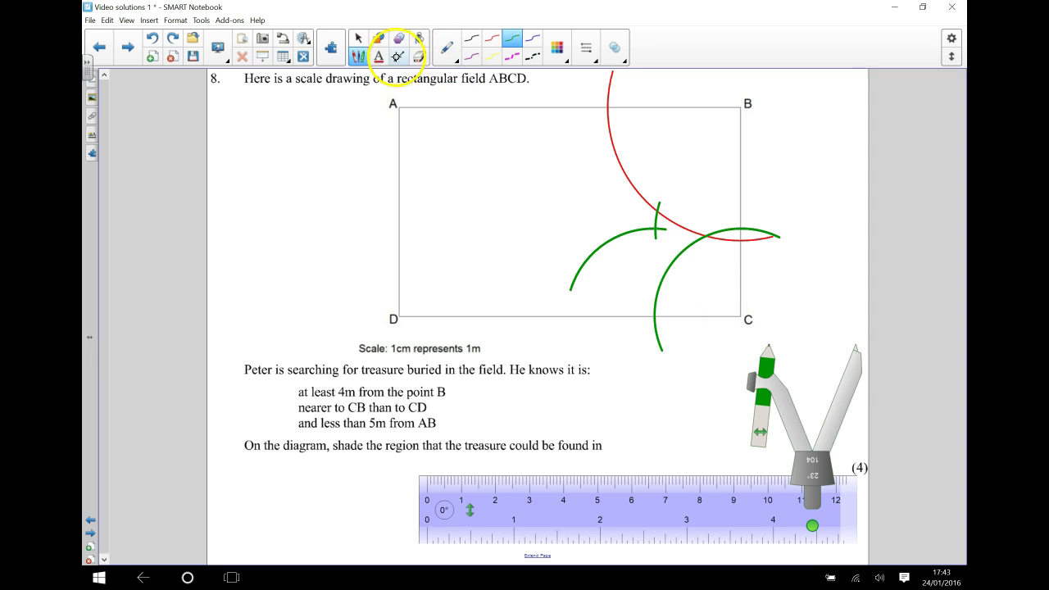
Draw a red straight line from corner C through the green arcs' crossing.
{"action": "left_click", "coordinate": [400, 57]}
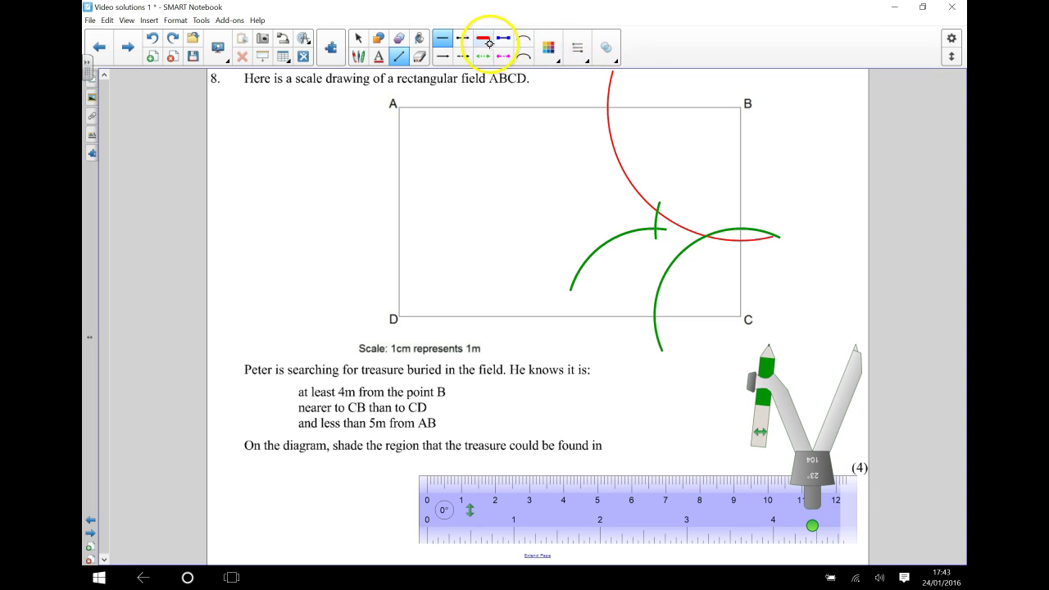
{"action": "left_click", "coordinate": [548, 49]}
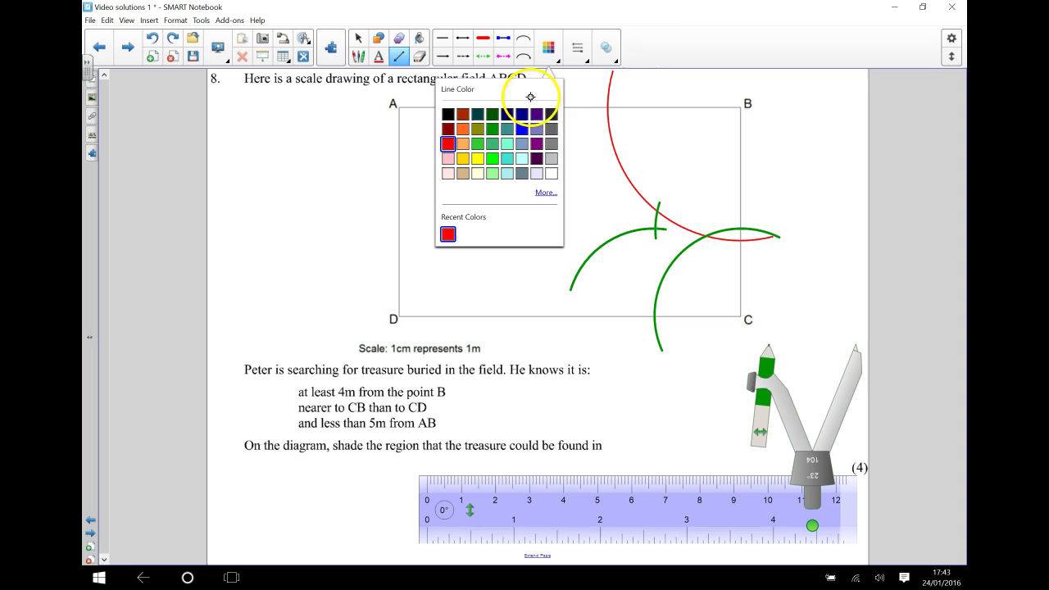
{"action": "left_click", "coordinate": [662, 50]}
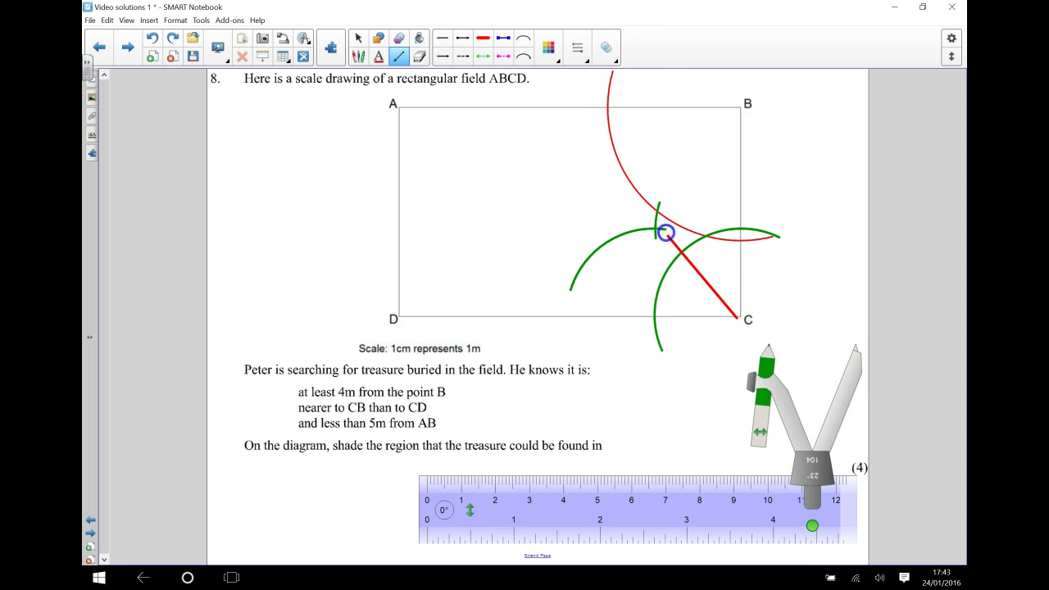
{"action": "mouse_move", "coordinate": [615, 168]}
{"action": "left_mouse_down"}
{"action": "mouse_move", "coordinate": [558, 100]}
{"action": "mouse_move", "coordinate": [542, 99]}
{"action": "left_mouse_up"}
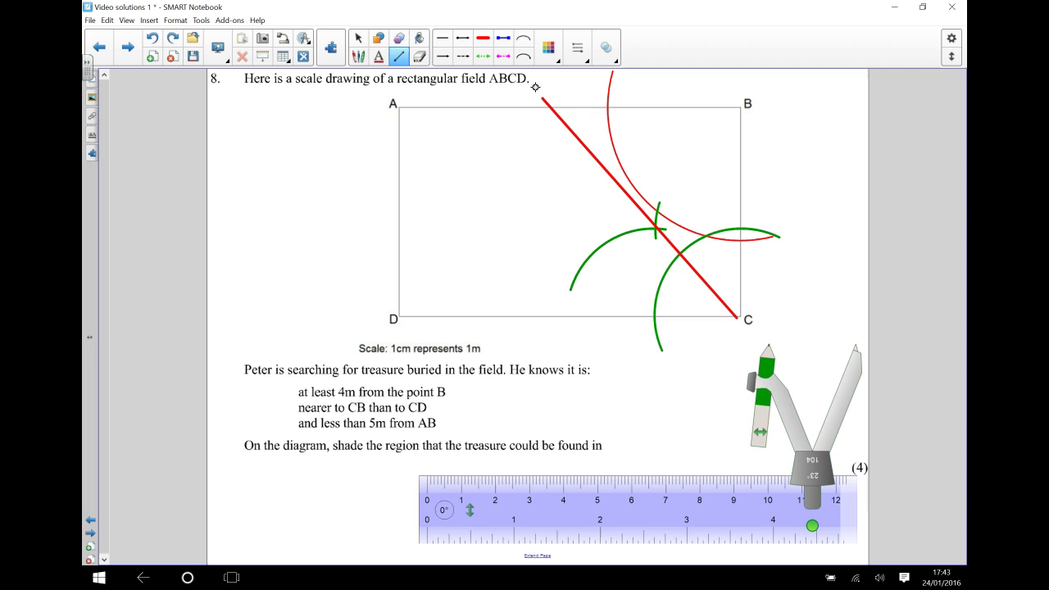
Adjust the bisector's endpoints so it starts at C and ends exactly on side AB.
{"action": "left_click", "coordinate": [358, 38]}
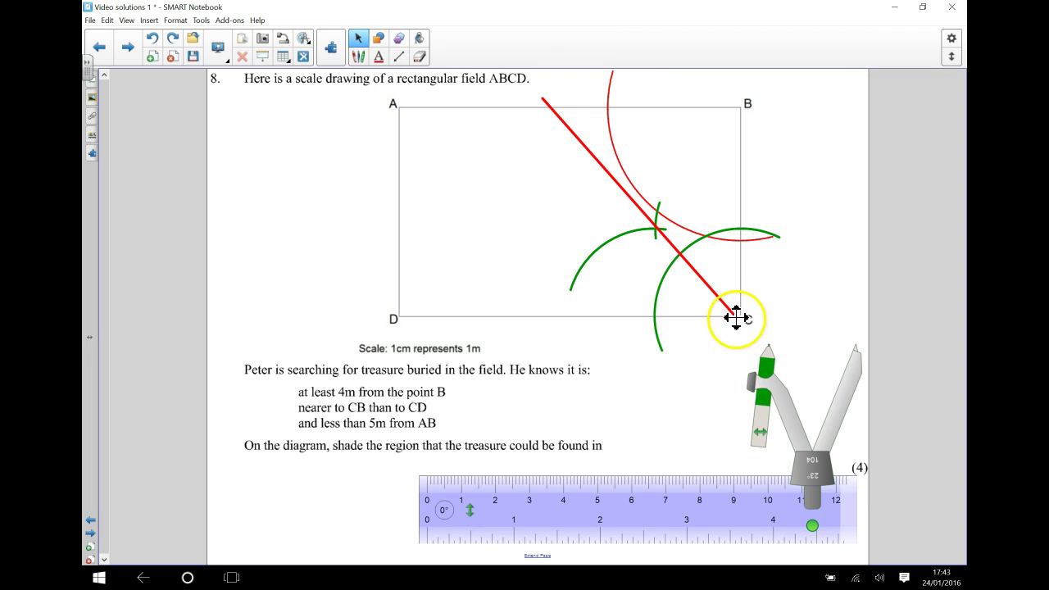
{"action": "mouse_move", "coordinate": [735, 316]}
{"action": "left_mouse_down"}
{"action": "mouse_move", "coordinate": [730, 307]}
{"action": "mouse_move", "coordinate": [745, 319]}
{"action": "left_mouse_up"}
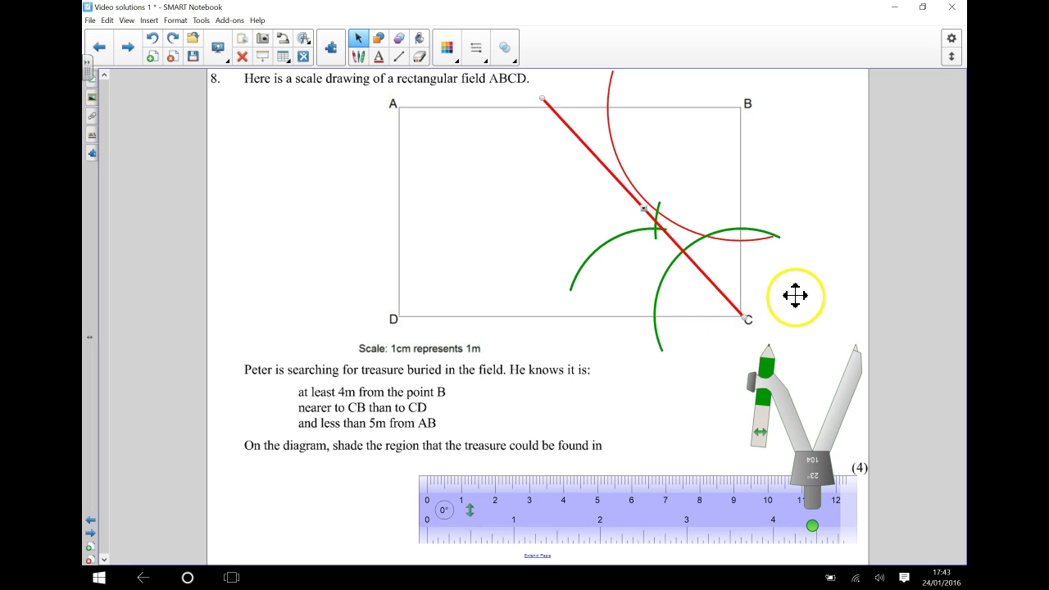
{"action": "left_click_drag", "start_coordinate": [542, 101], "coordinate": [537, 106]}
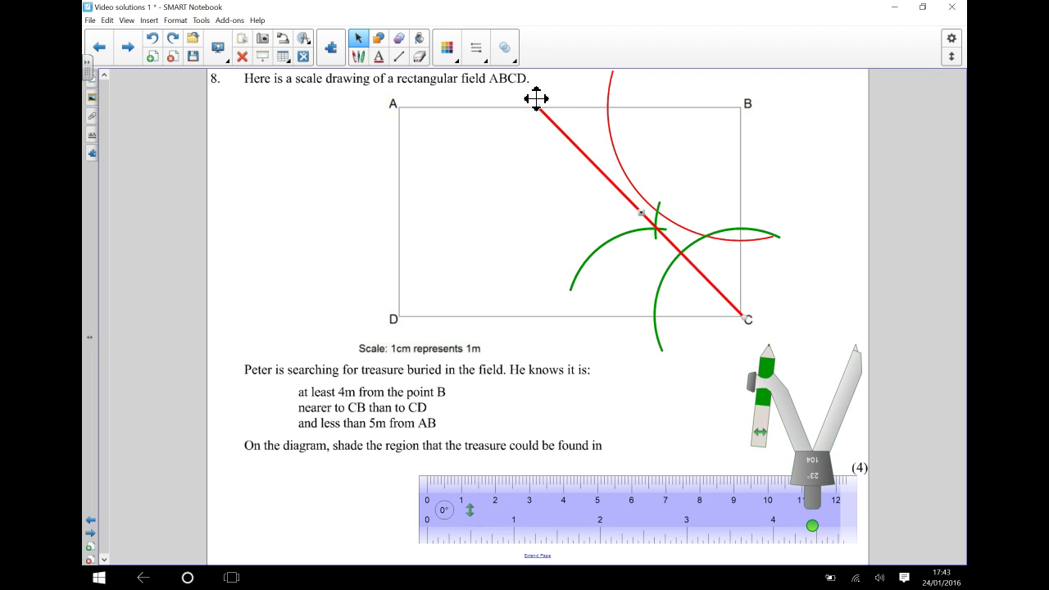
{"action": "left_click", "coordinate": [361, 37]}
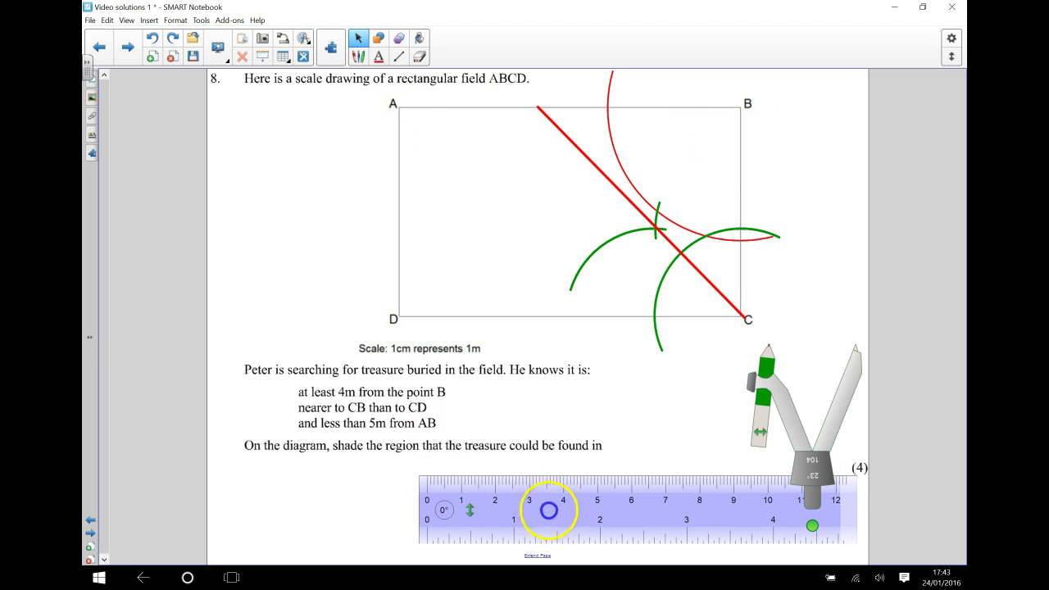
Stand the ruler upright along side AD and mark 5 cm below A in red.
{"action": "left_click_drag", "start_coordinate": [549, 510], "coordinate": [435, 221]}
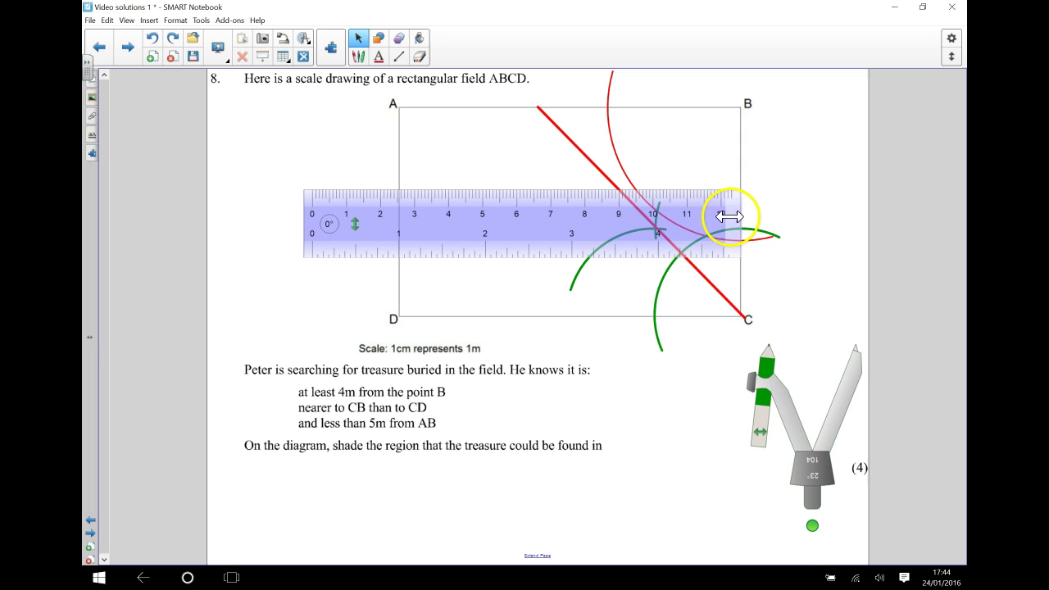
{"action": "left_click_drag", "start_coordinate": [728, 215], "coordinate": [386, 433]}
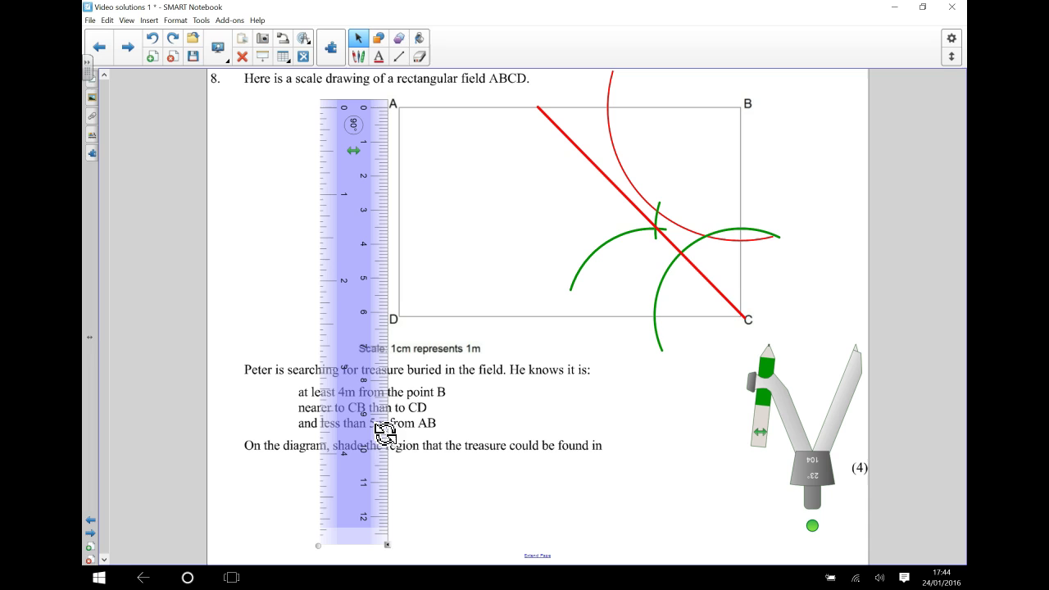
{"action": "left_click_drag", "start_coordinate": [339, 255], "coordinate": [356, 286]}
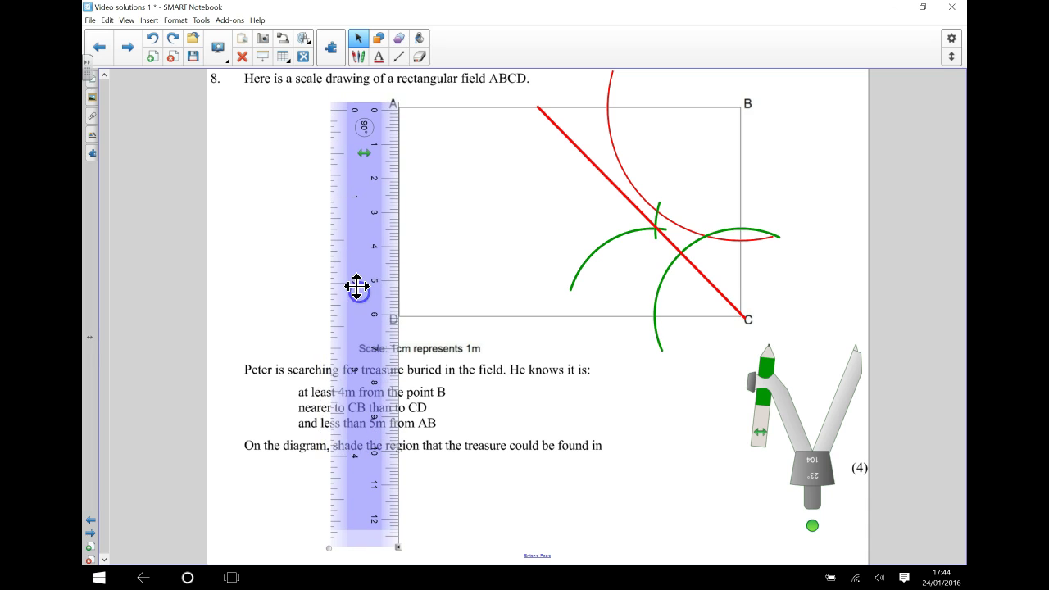
{"action": "left_click", "coordinate": [358, 56]}
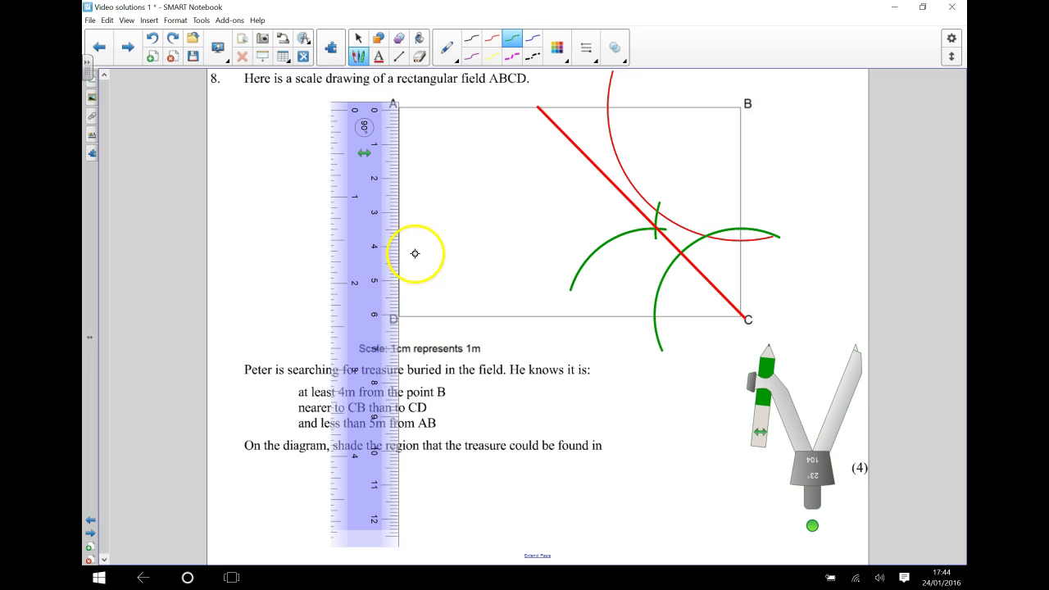
{"action": "left_click", "coordinate": [491, 40]}
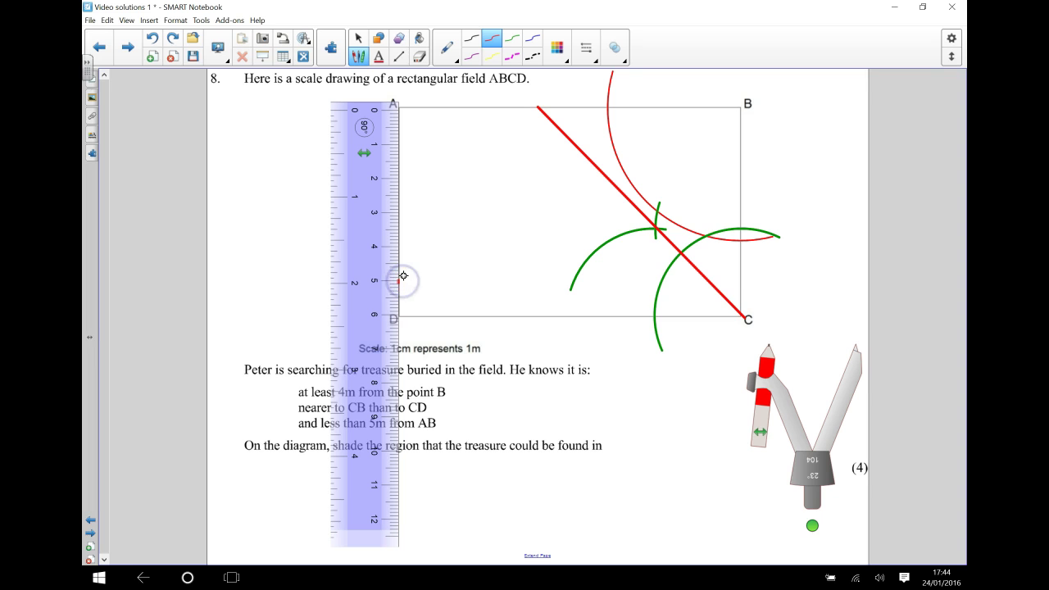
Move the ruler to side BC, mark 5 cm below B, then clear the ruler away.
{"action": "left_click", "coordinate": [358, 38]}
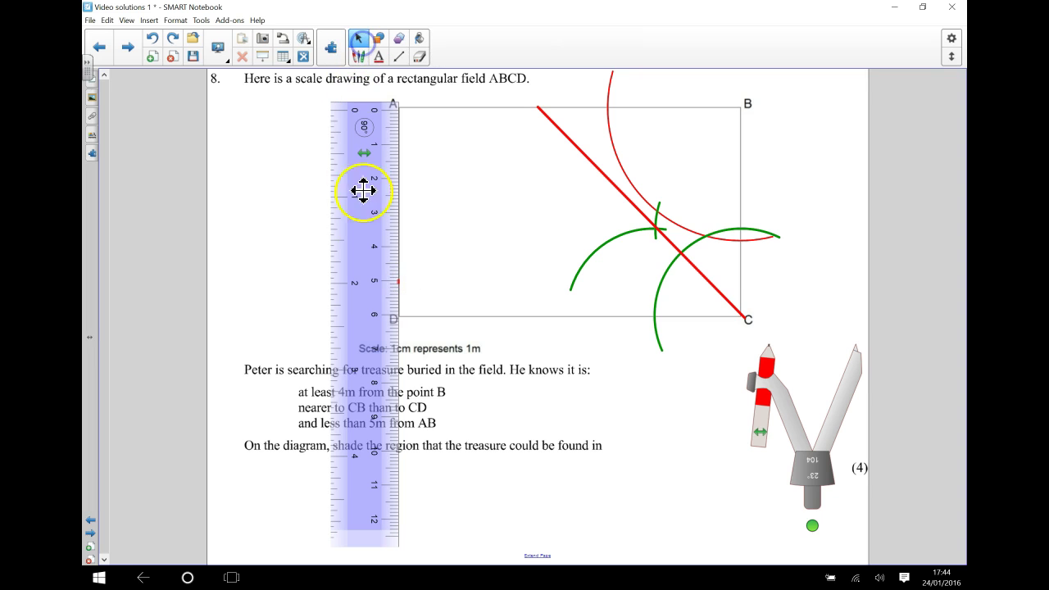
{"action": "left_click_drag", "start_coordinate": [374, 281], "coordinate": [711, 285]}
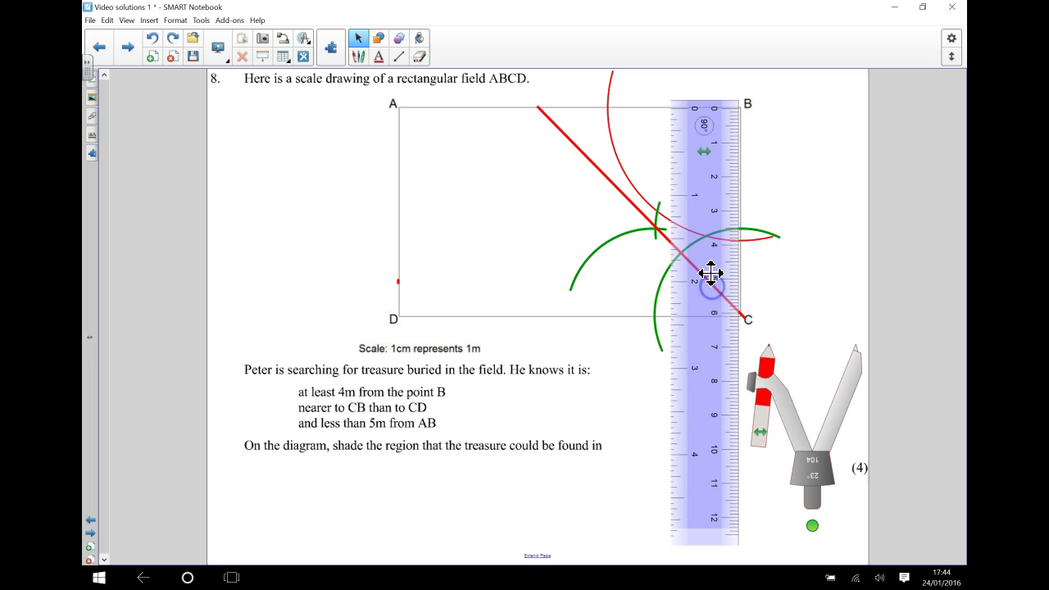
{"action": "left_click", "coordinate": [358, 57]}
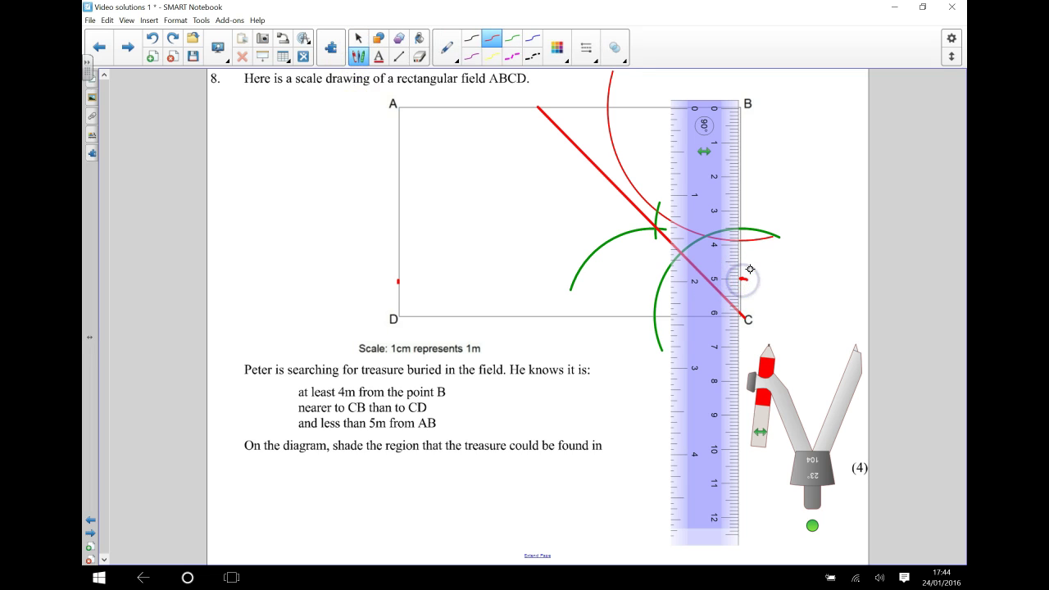
{"action": "left_click", "coordinate": [358, 37]}
{"action": "left_click_drag", "start_coordinate": [701, 256], "coordinate": [304, 263]}
{"action": "left_click", "coordinate": [398, 57]}
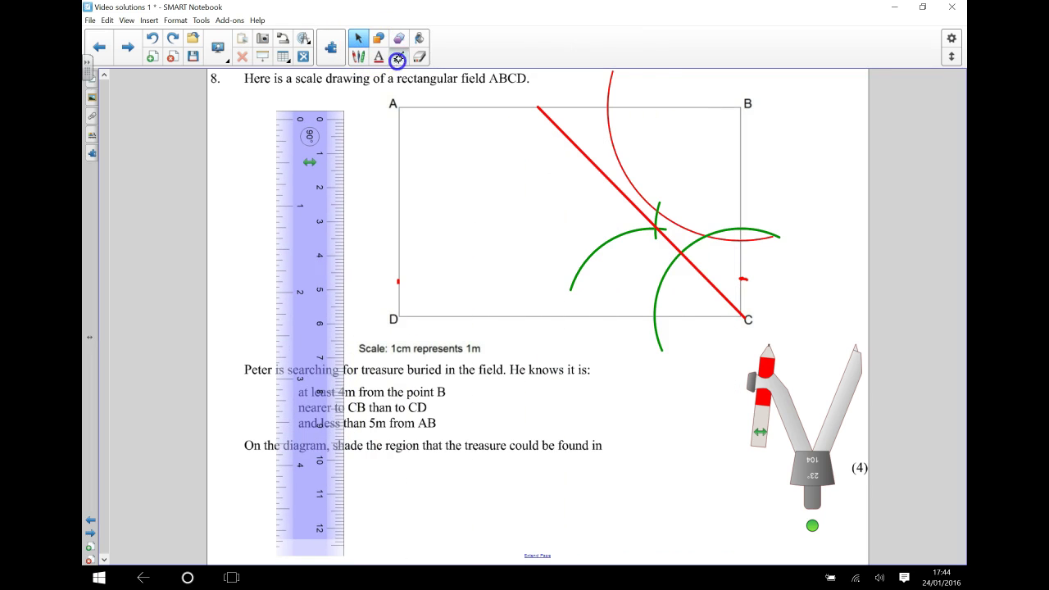
Draw a red horizontal line from the 5 cm mark on AD to the mark near BC.
{"action": "left_click", "coordinate": [543, 47]}
{"action": "left_click", "coordinate": [560, 55]}
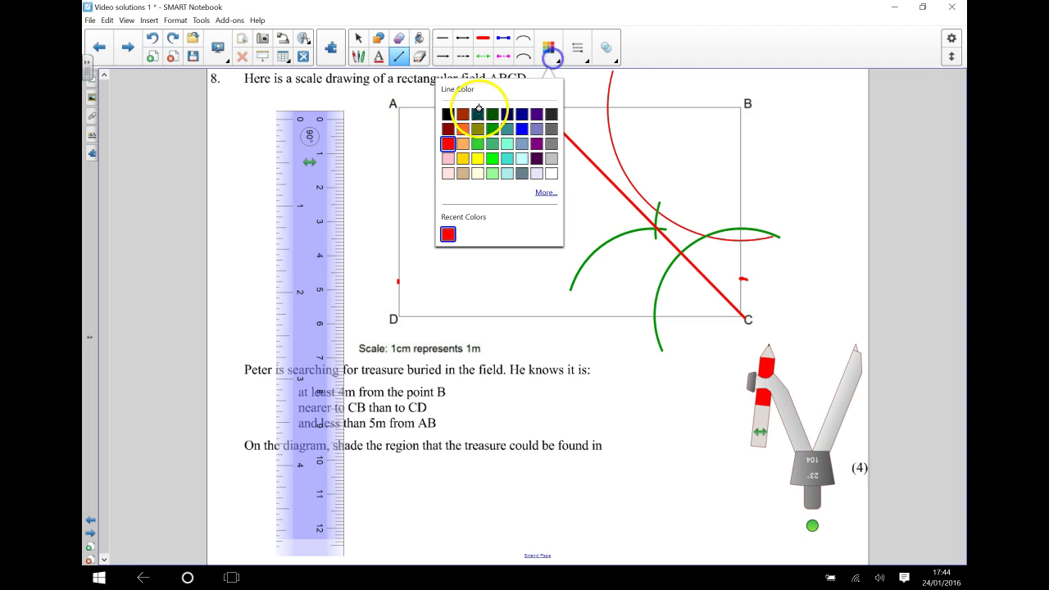
{"action": "left_click", "coordinate": [519, 109]}
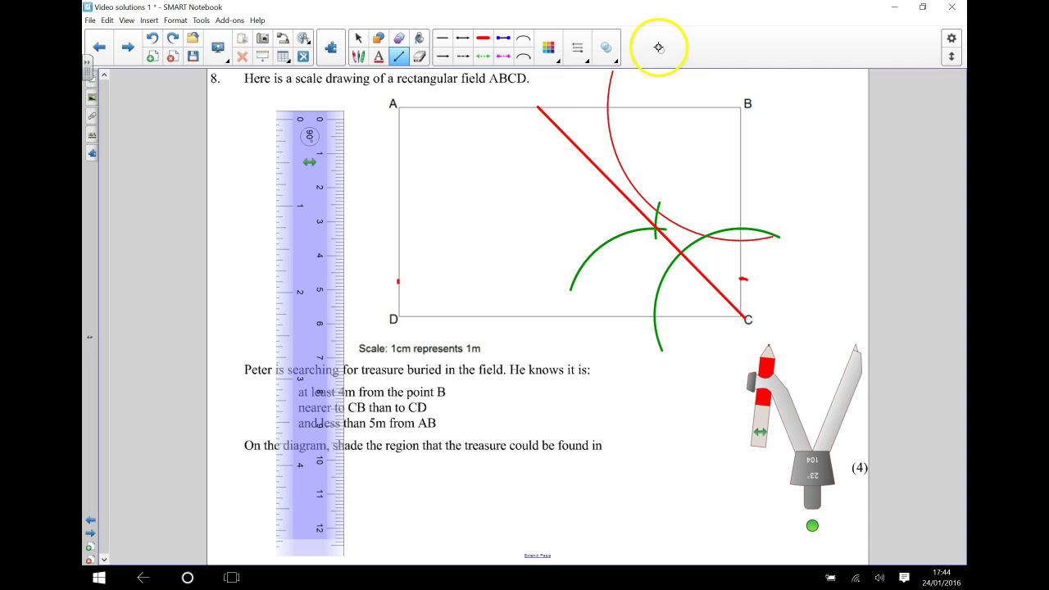
{"action": "left_click", "coordinate": [407, 282]}
{"action": "left_click_drag", "start_coordinate": [490, 279], "coordinate": [740, 280]}
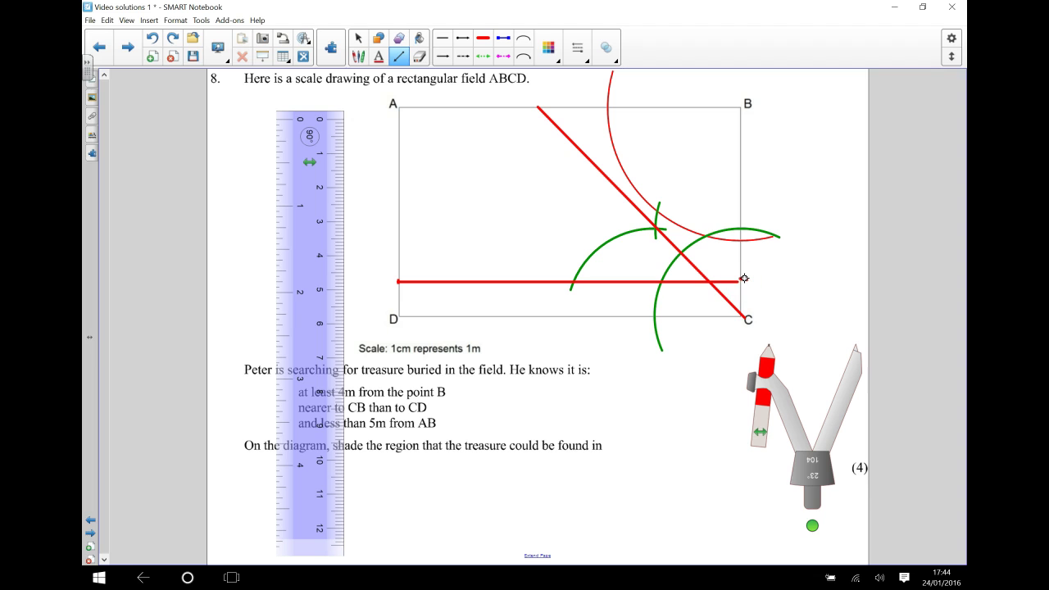
{"action": "left_click", "coordinate": [357, 38]}
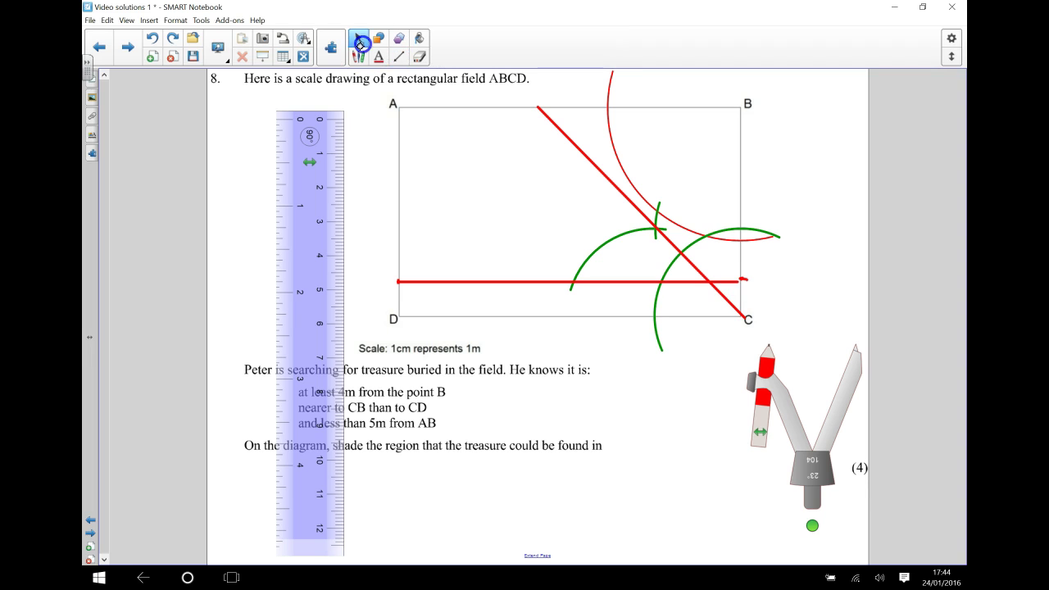
{"action": "left_click_drag", "start_coordinate": [309, 282], "coordinate": [824, 260]}
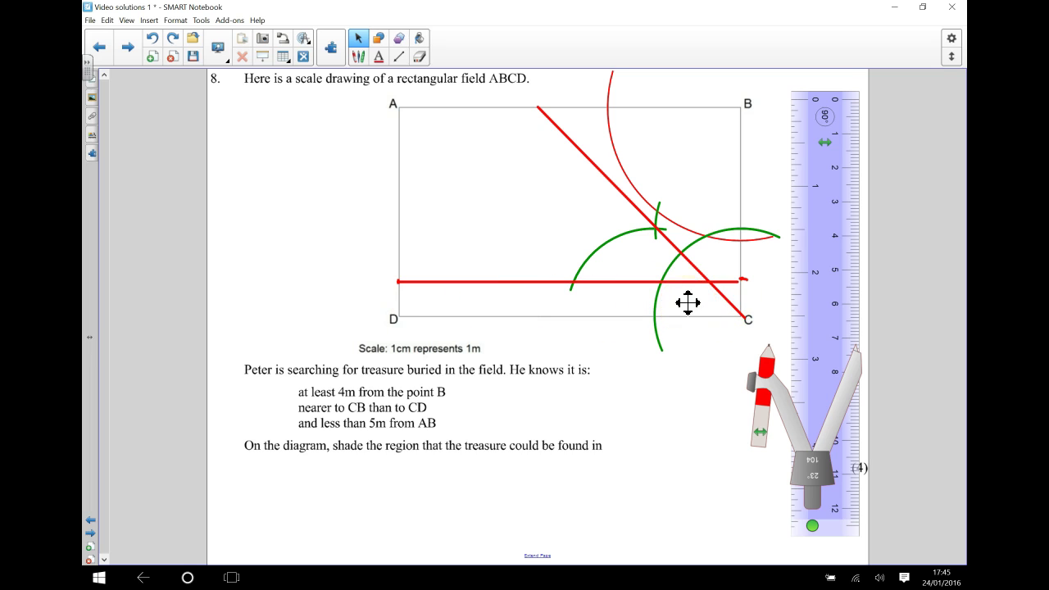
Switch to the freehand pen and set its colour to blue for shading.
{"action": "left_click", "coordinate": [365, 57]}
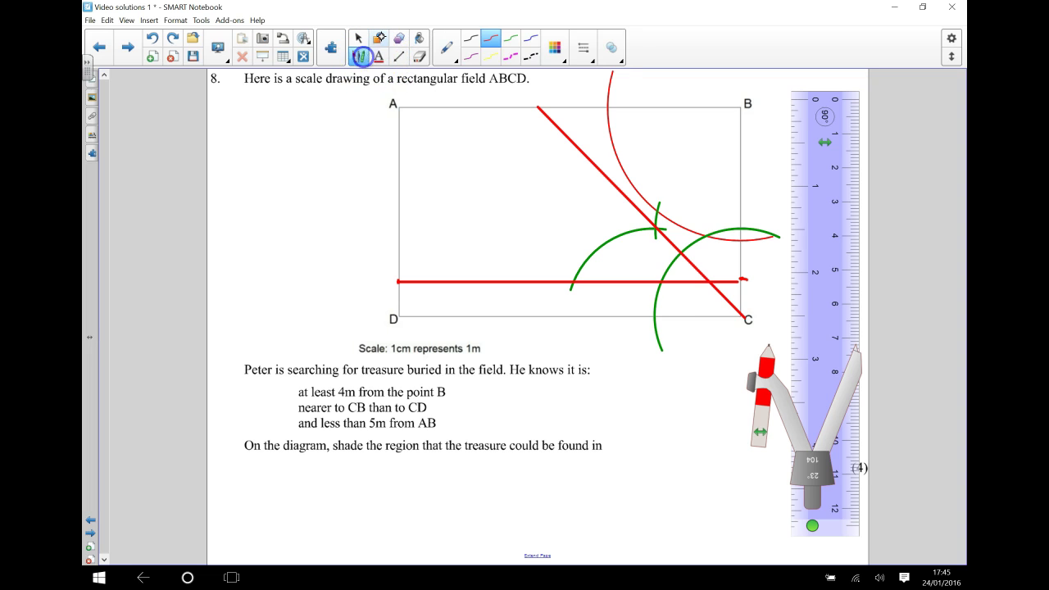
{"action": "left_click", "coordinate": [535, 37]}
{"action": "left_click", "coordinate": [675, 55]}
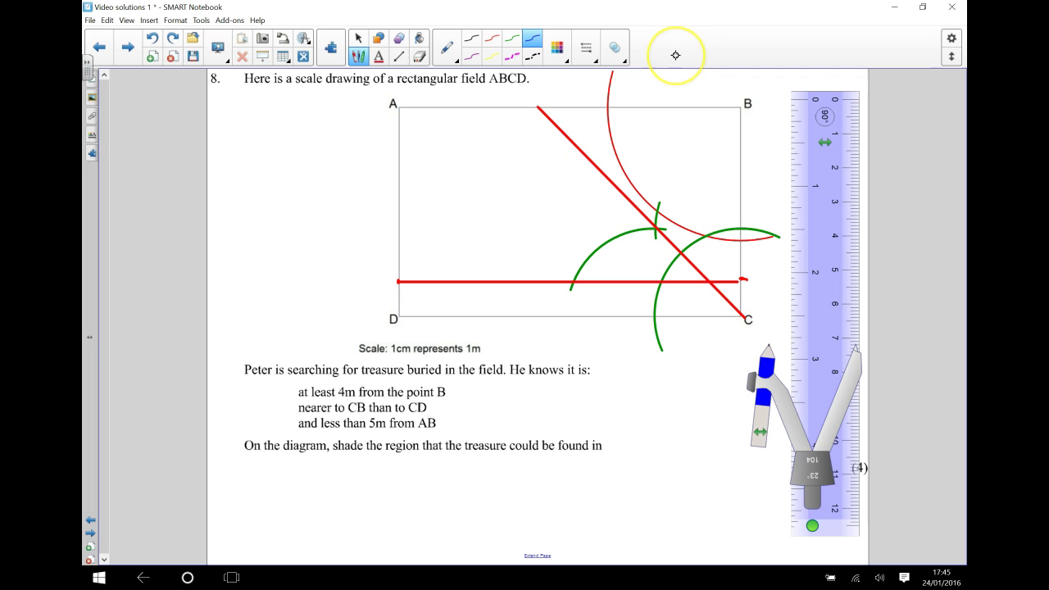